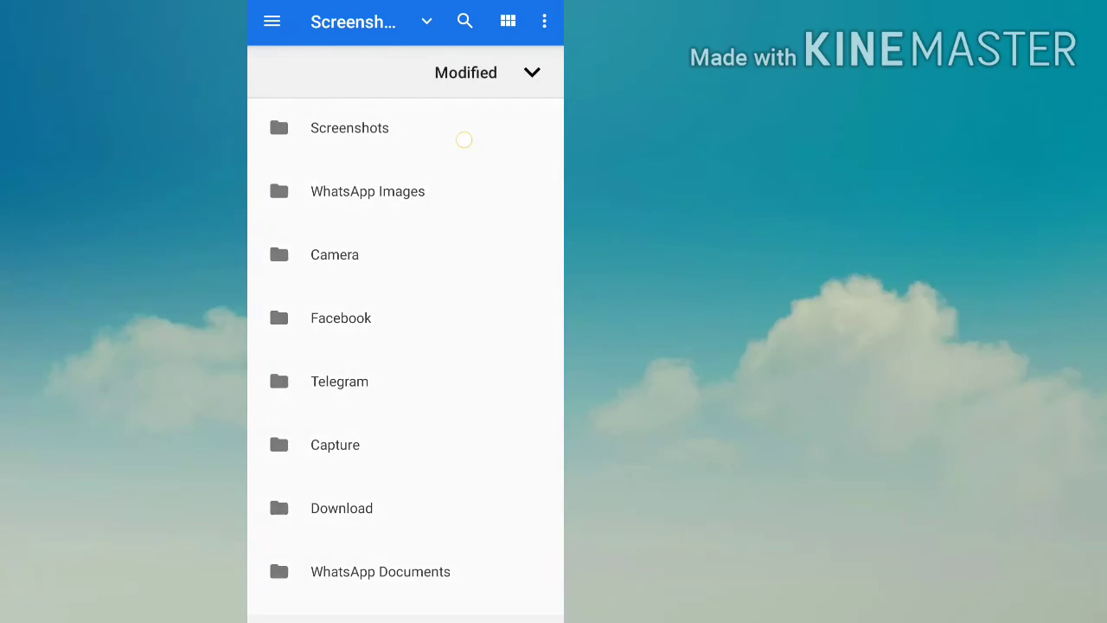
Look inside the Screenshots folder, then return to the Pictures folder list
{"action": "left_click", "coordinate": [464, 139]}
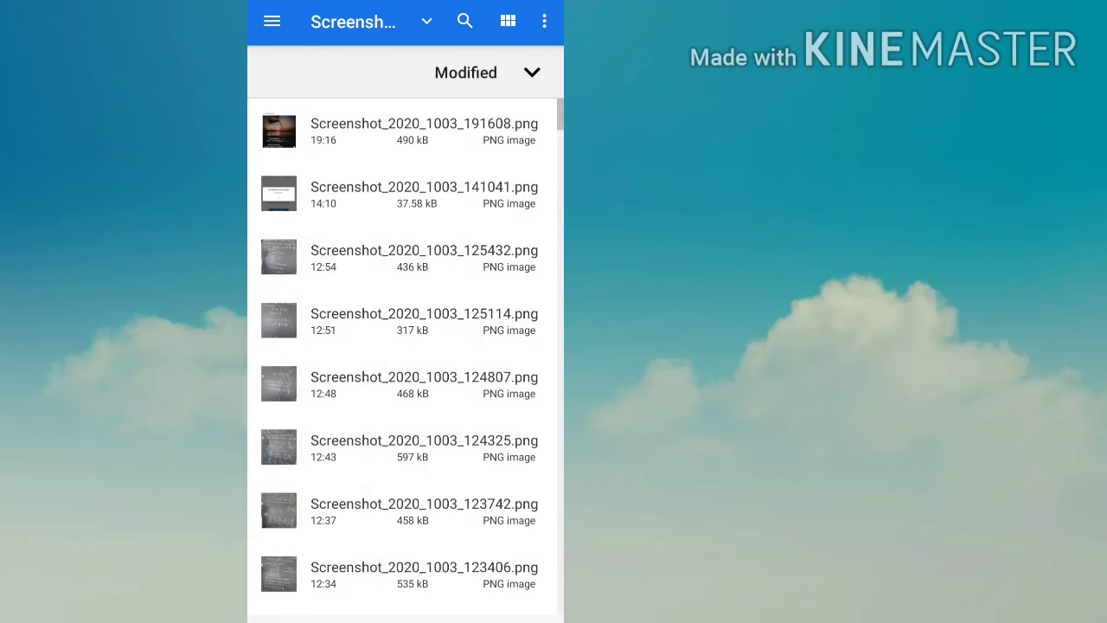
{"action": "key", "text": "Escape"}
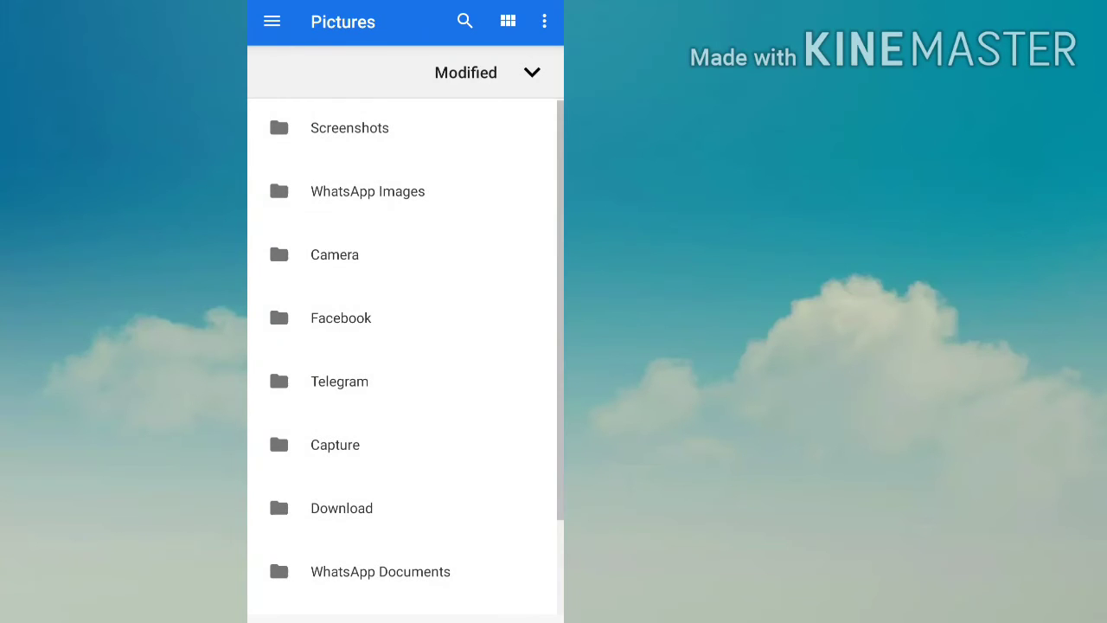
Leave the picker and My Profile to land back on Zoom's Settings screen
{"action": "key", "text": "Escape"}
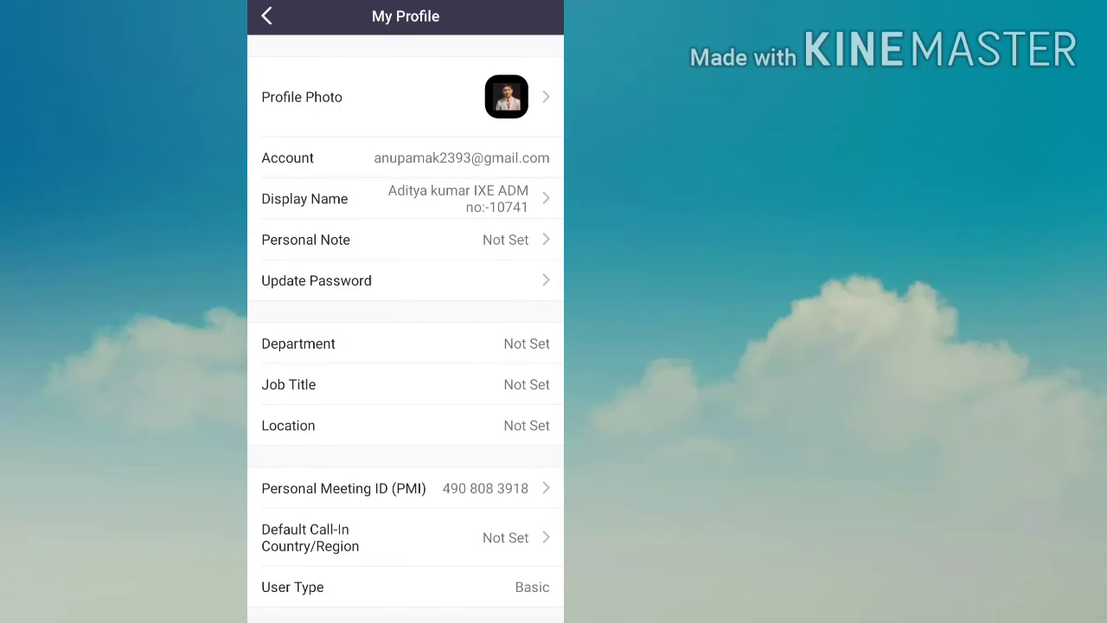
{"action": "key", "text": "Escape"}
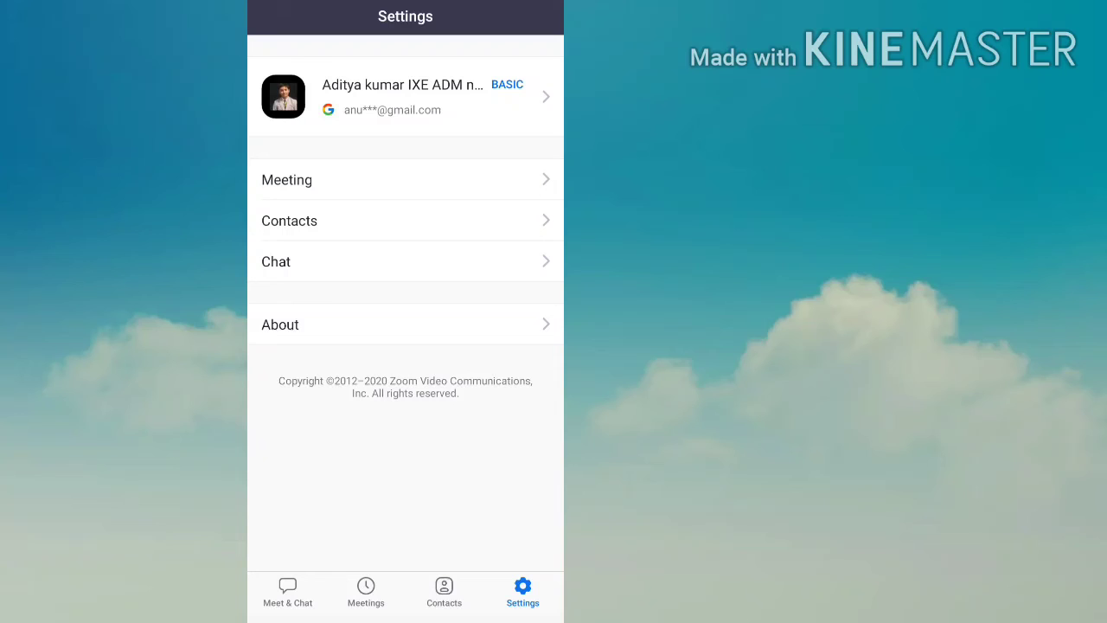